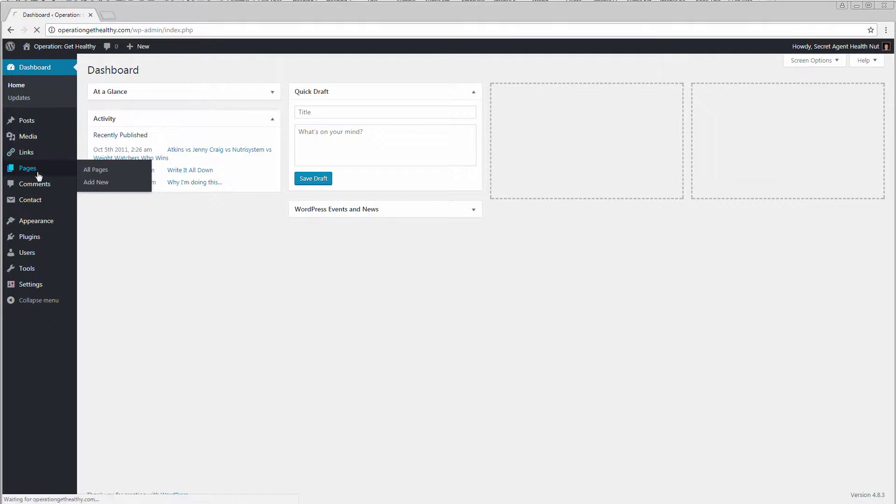
Step: Open the About page from the site's list of pages for editing
click(28, 176)
mouse_move(130, 179)
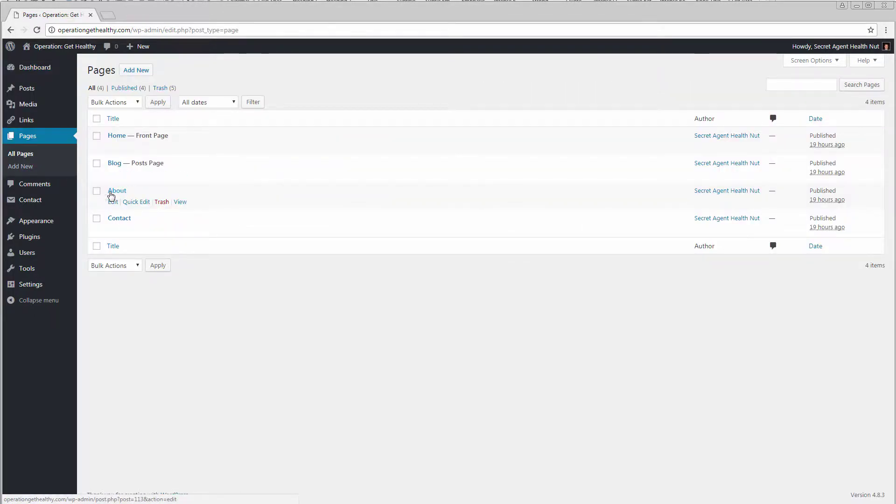
click(115, 203)
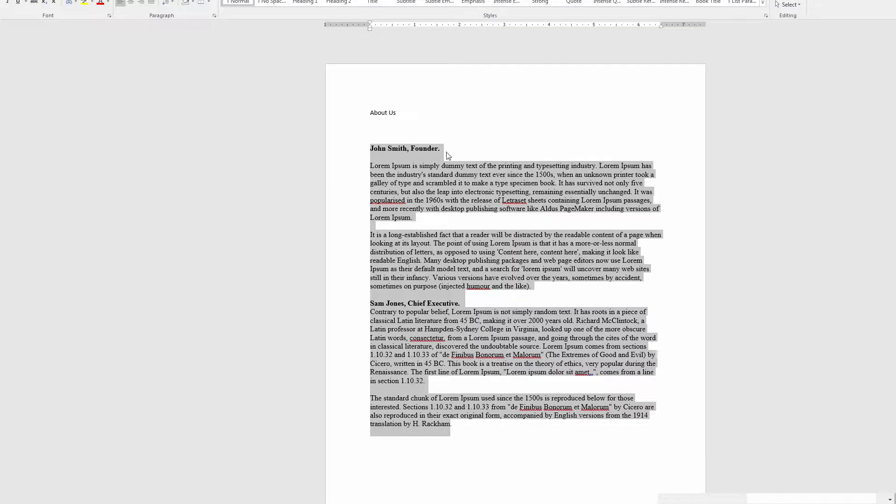
Step: In the Word document, copy the founder and chief executive biographies below the About Us heading
drag(370, 149, 457, 433)
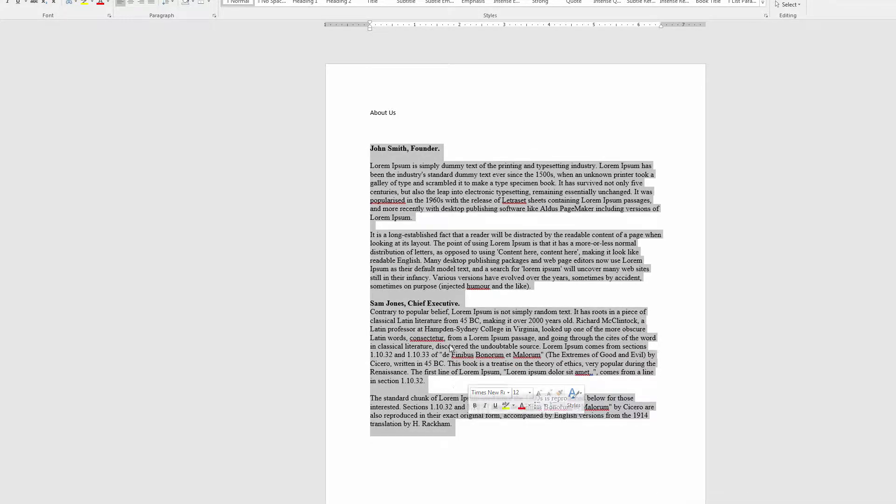
right_click(444, 328)
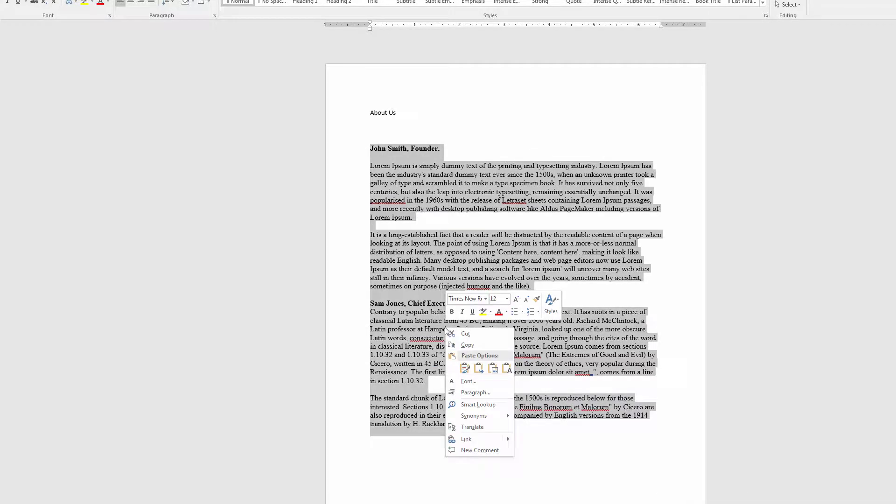
click(467, 345)
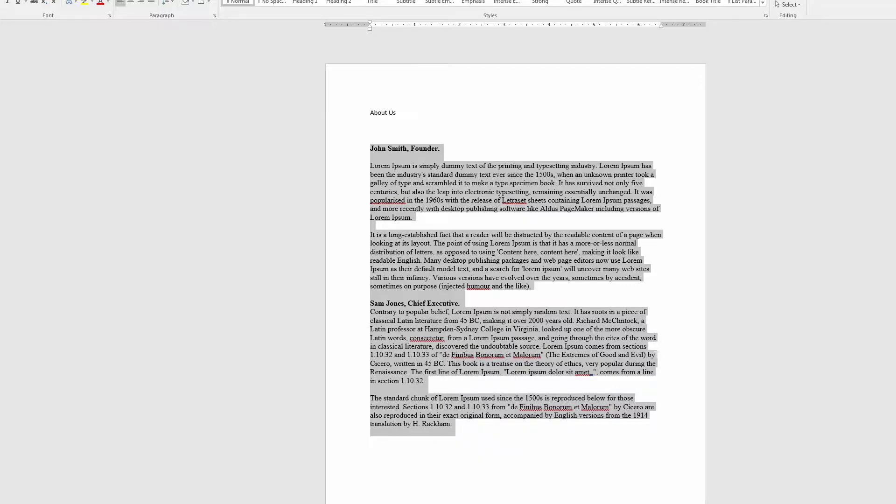
Step: Switch to the WordPress page editor, paste the biographies into the empty About page and add a blank line above the chief executive's heading
key(alt+Tab)
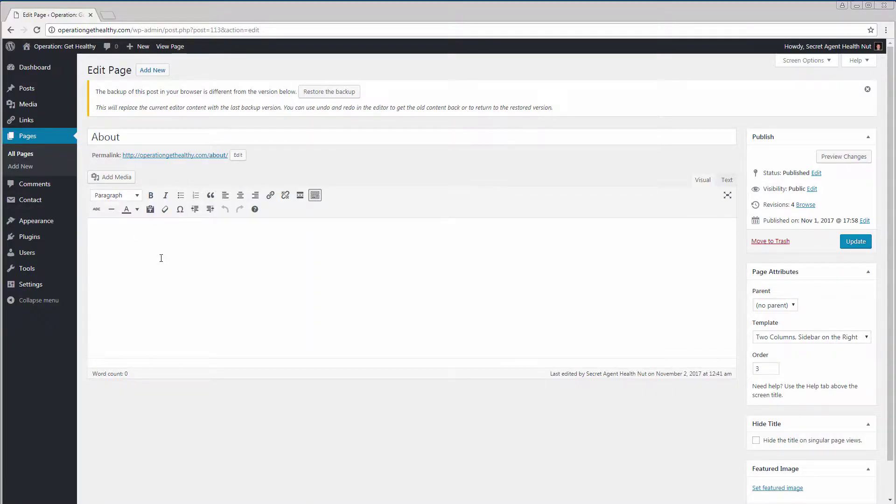
right_click(150, 233)
click(173, 290)
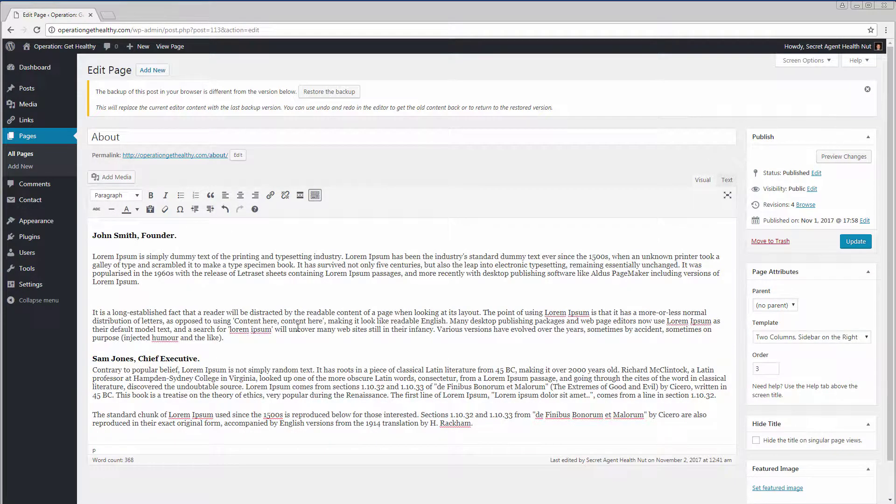
key(Return)
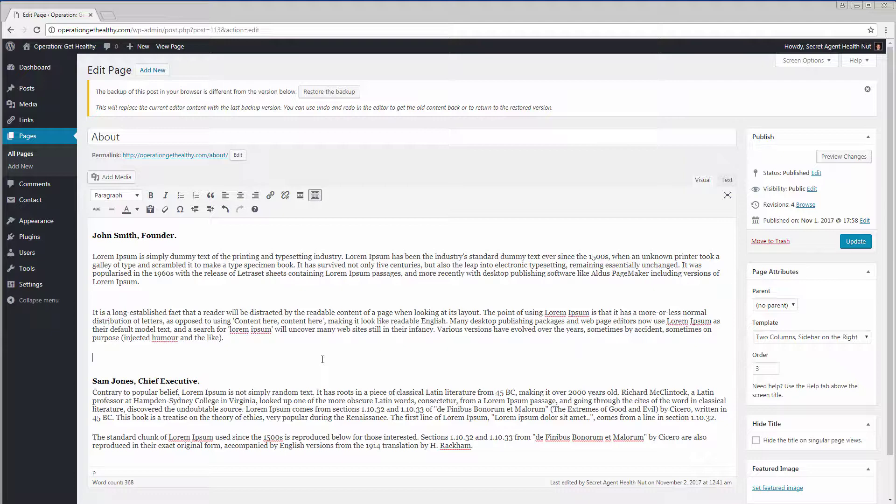
Step: Insert the first headshot from the media library at the start of the founder's first paragraph
scroll(721, 387, down, 1)
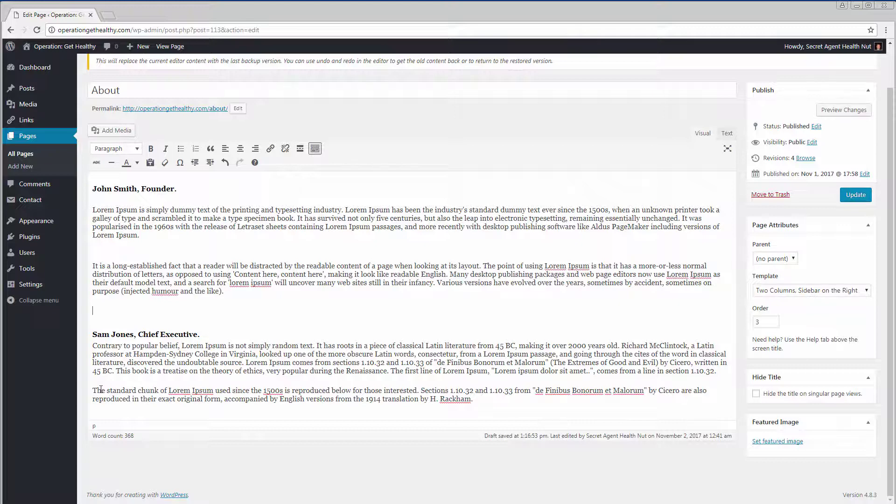
scroll(111, 234, up, 1)
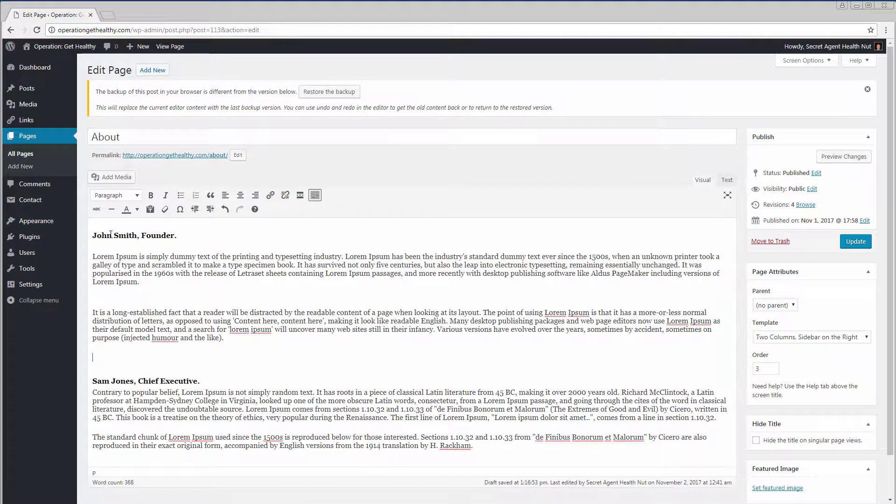
click(94, 257)
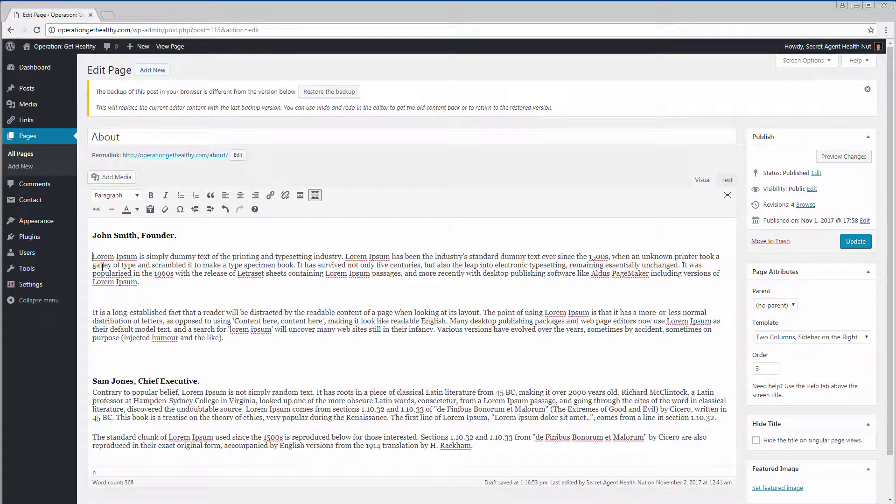
click(112, 178)
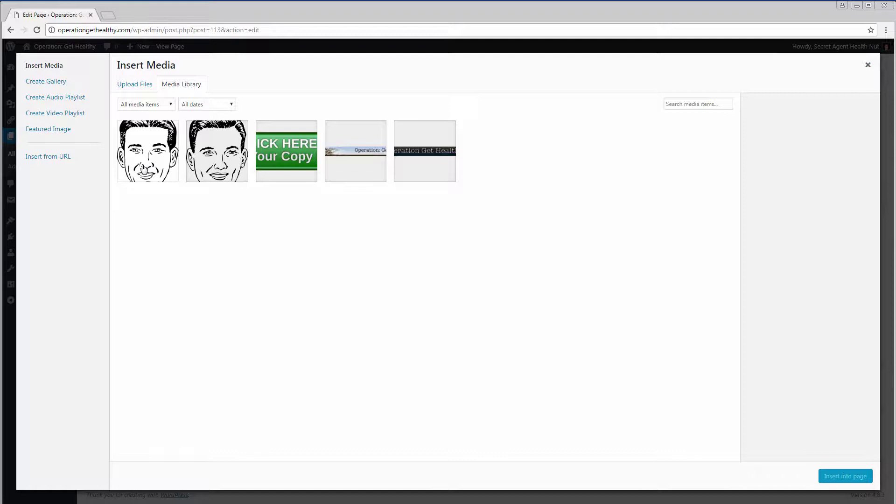
click(144, 169)
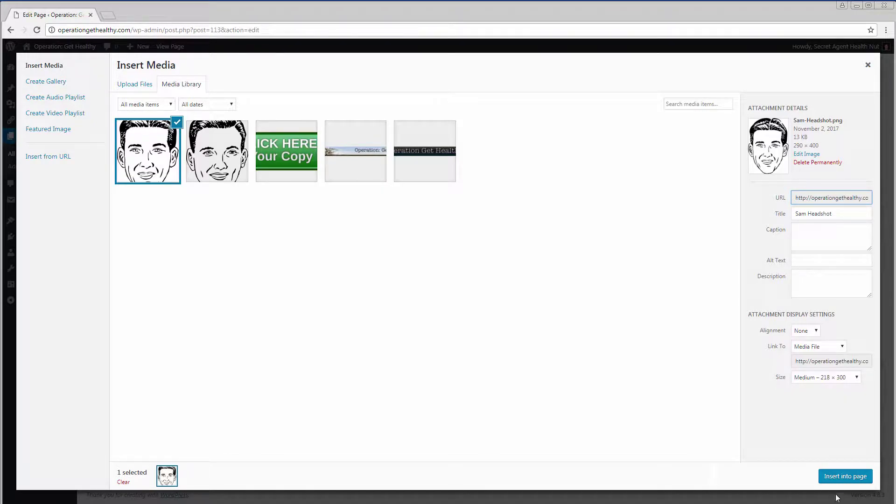
click(842, 480)
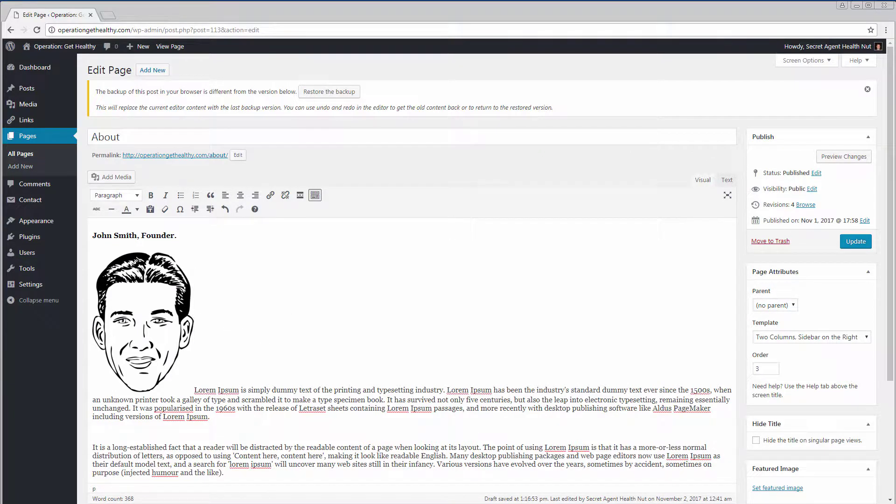
Step: Set the founder's headshot to Thumbnail size, 150 × 150, with Left alignment
click(143, 312)
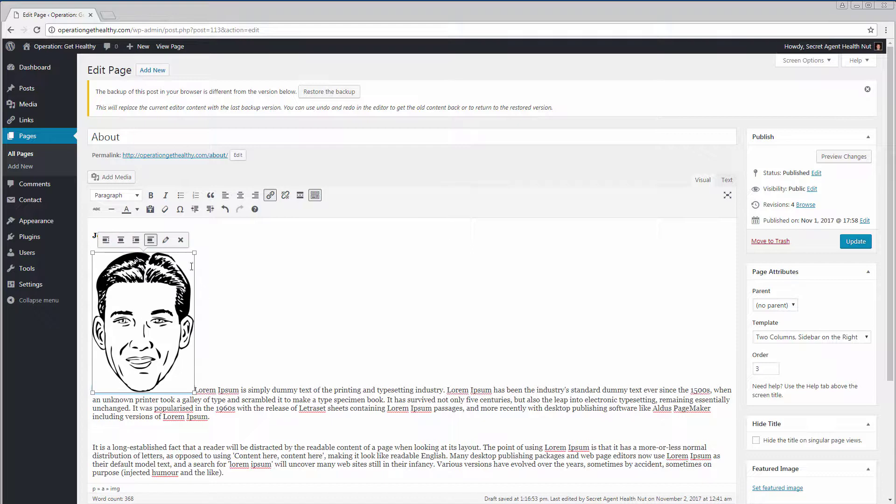
click(166, 239)
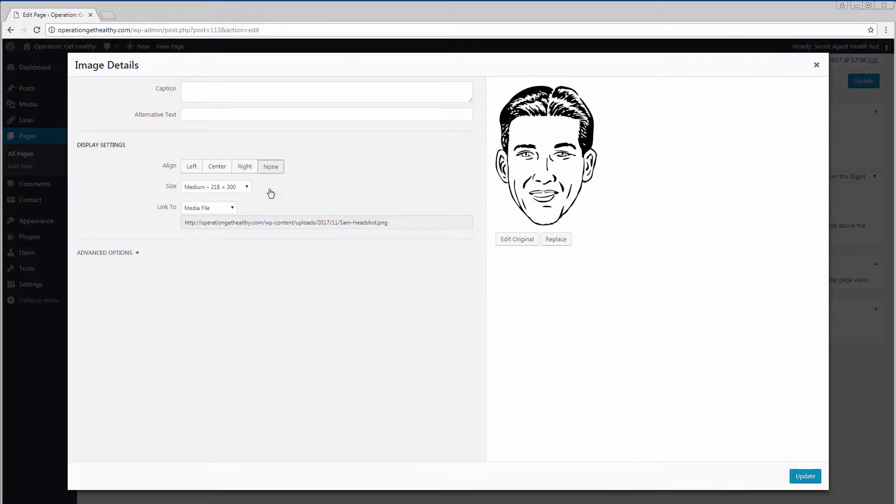
click(248, 190)
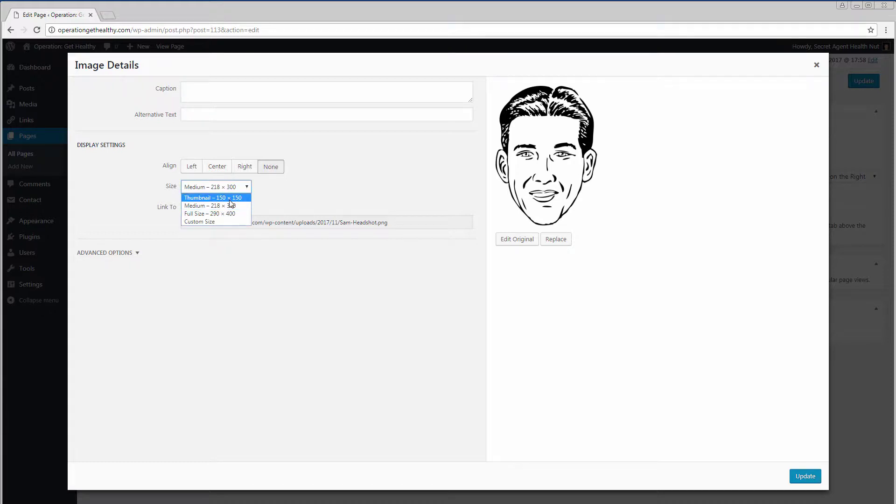
click(231, 198)
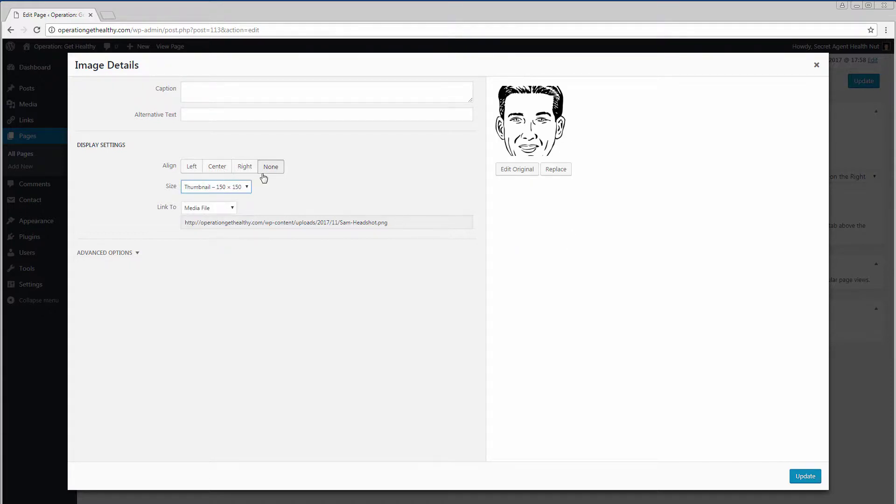
click(192, 171)
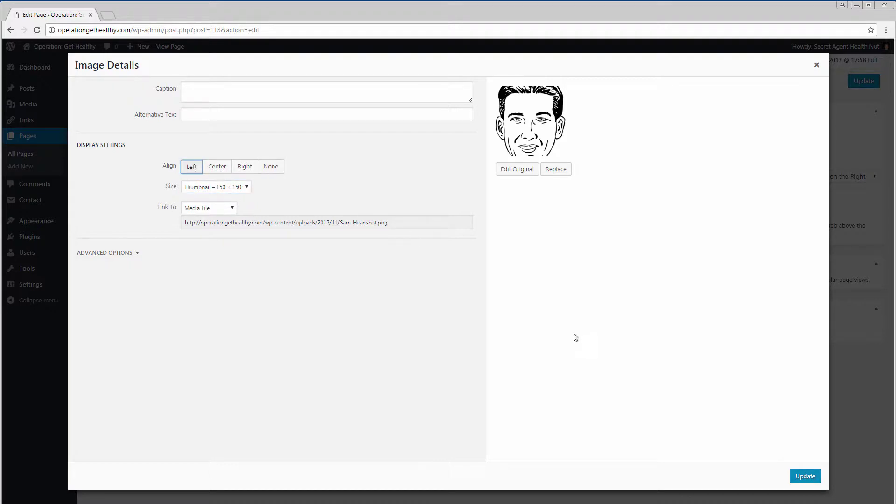
click(799, 478)
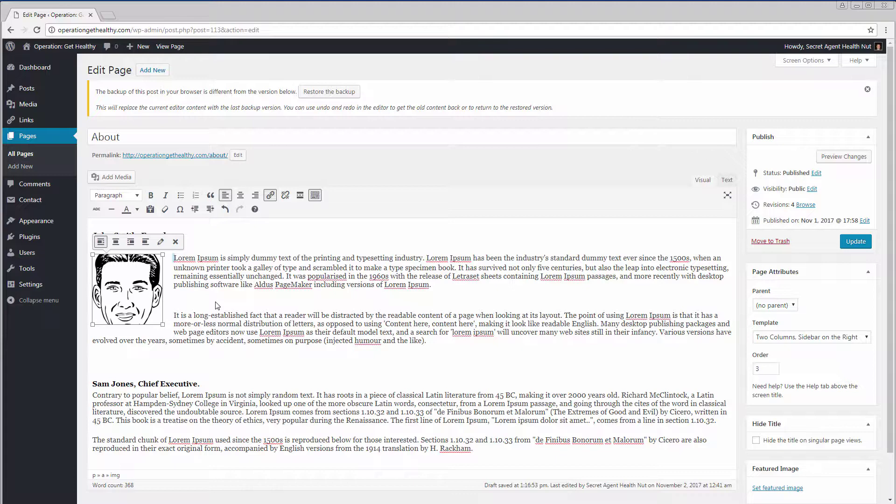
click(289, 275)
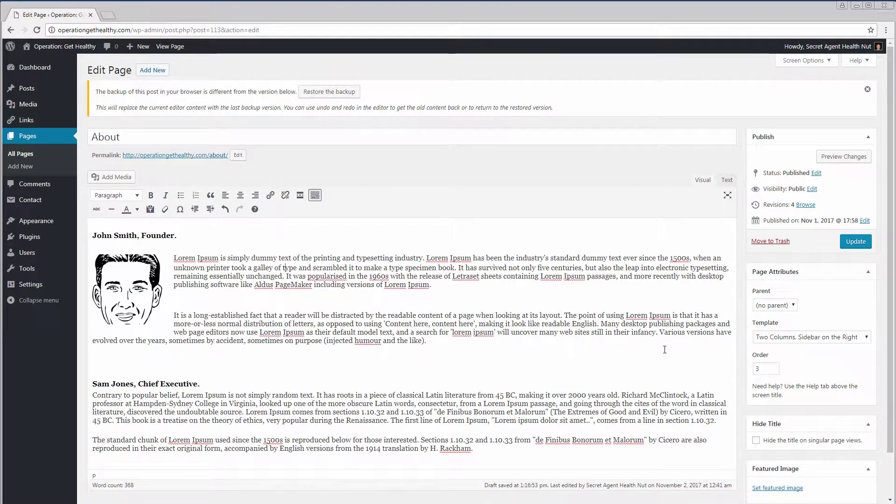
Step: Insert the second headshot from the media library at the end of the first line of the chief executive's biography
click(718, 394)
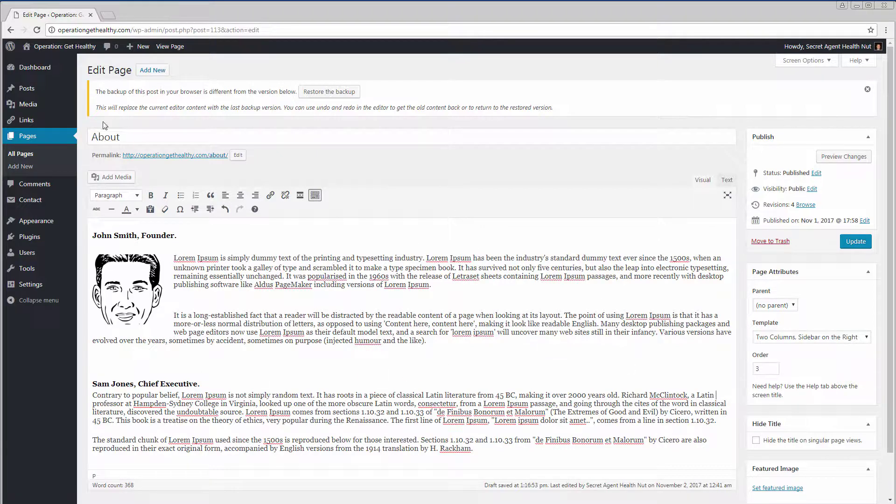
click(112, 176)
click(243, 146)
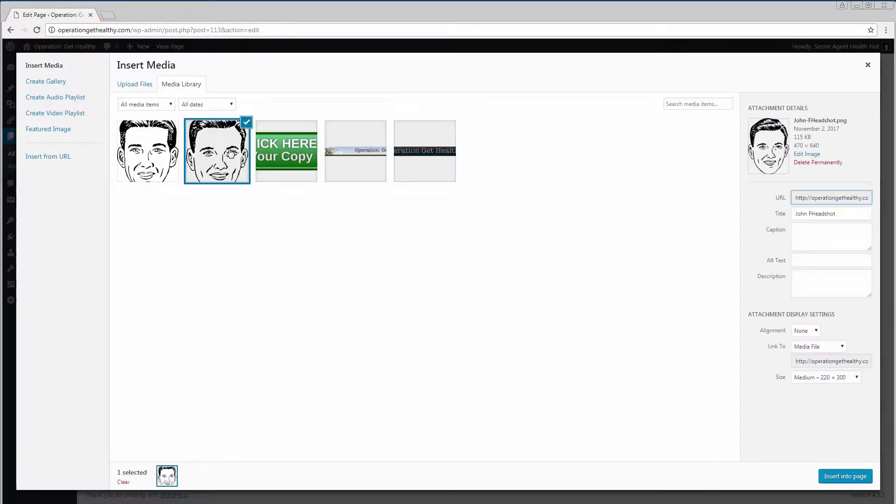
click(846, 476)
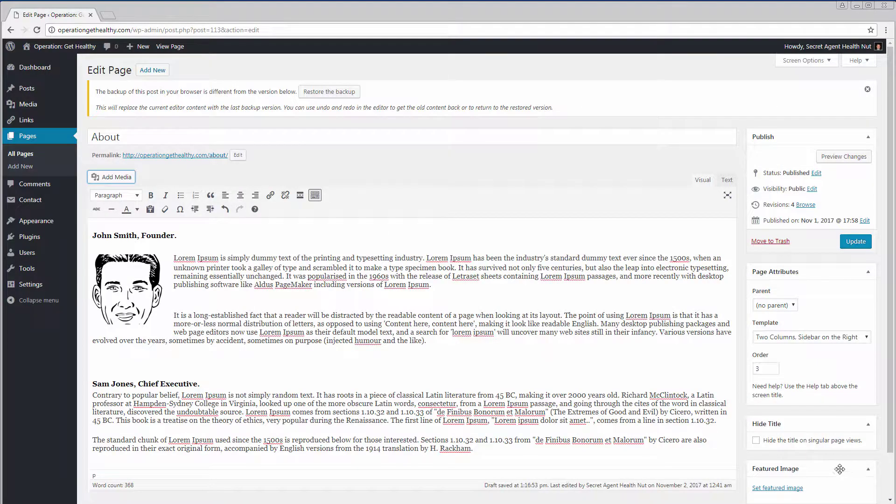
scroll(256, 391, down, 4)
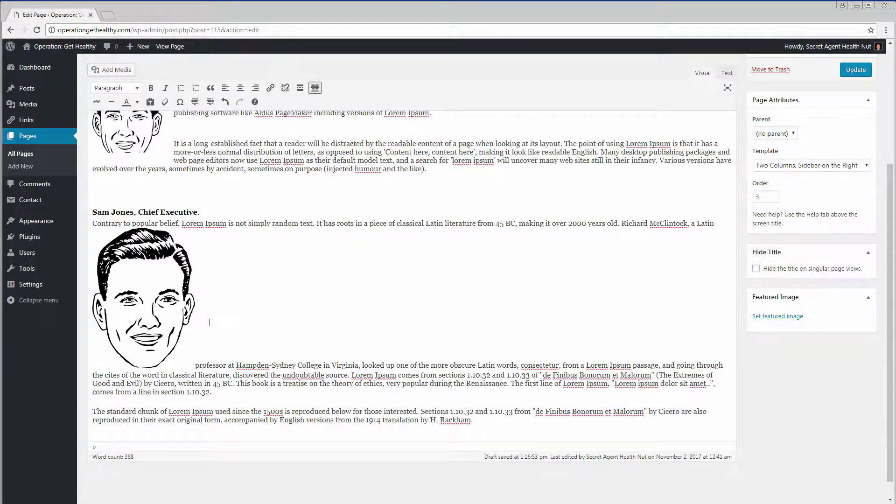
Step: Set the chief executive's headshot to Right alignment and Thumbnail size, 150 × 150
click(141, 290)
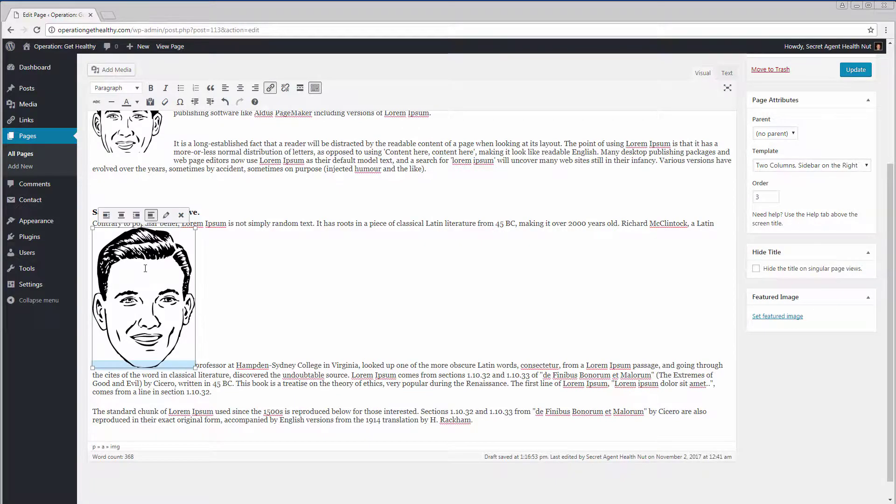
click(166, 215)
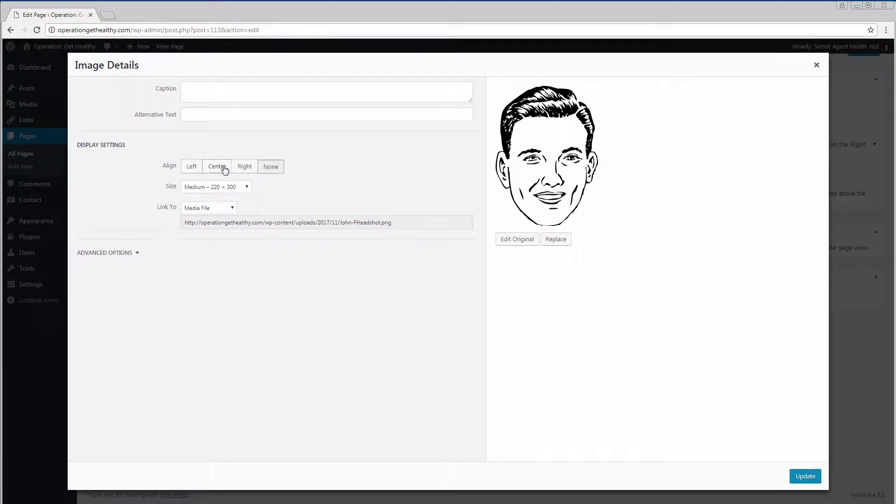
click(192, 167)
click(246, 167)
click(248, 188)
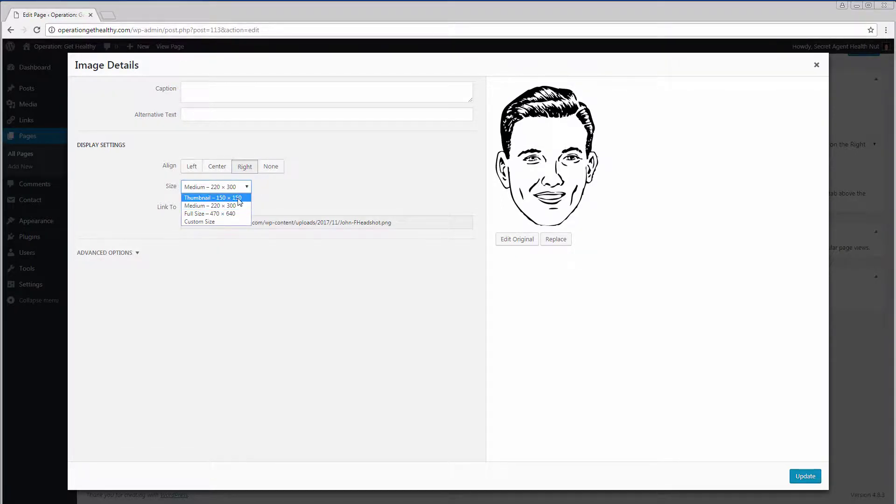
click(239, 198)
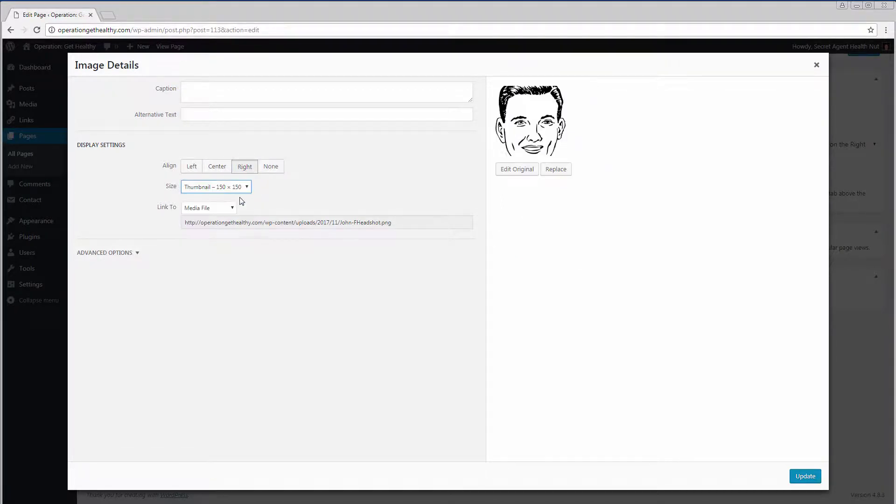
click(804, 477)
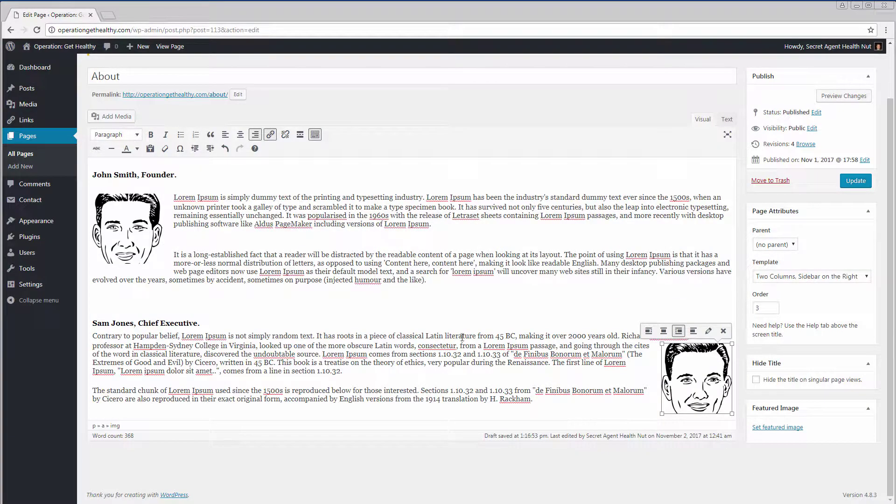
click(436, 319)
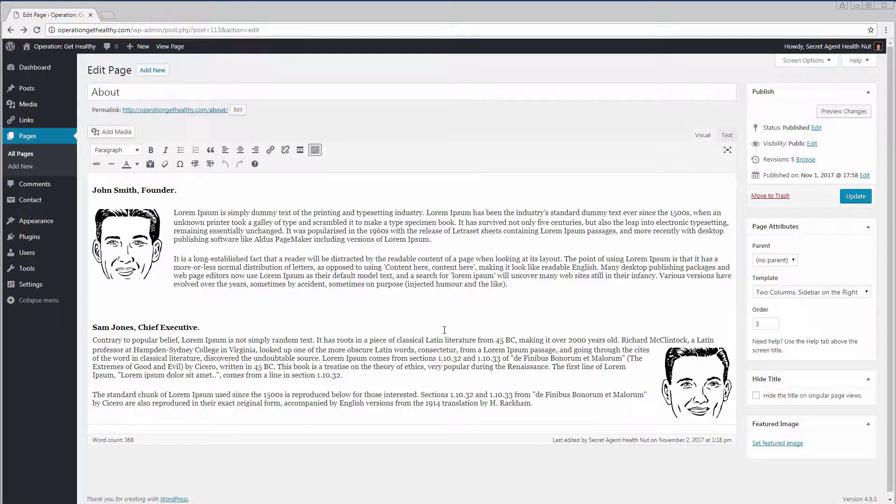
Step: Update the About page and view its published version in a new browser tab
click(855, 196)
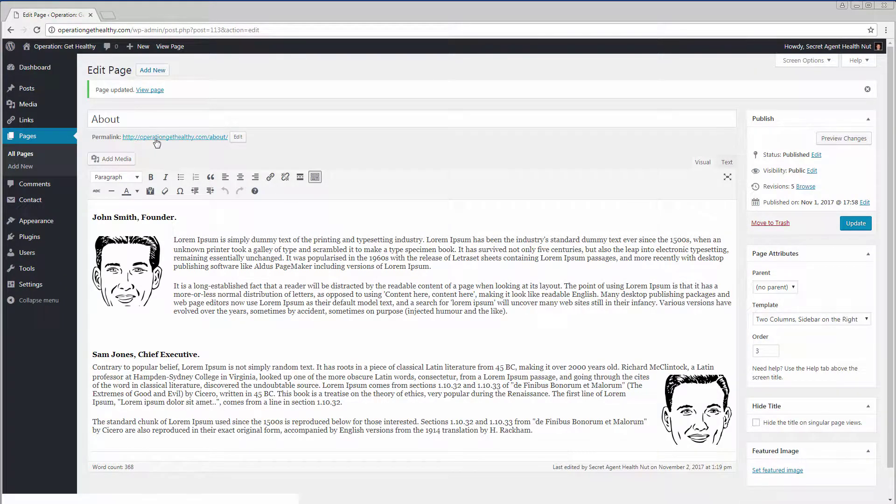
right_click(158, 137)
click(196, 145)
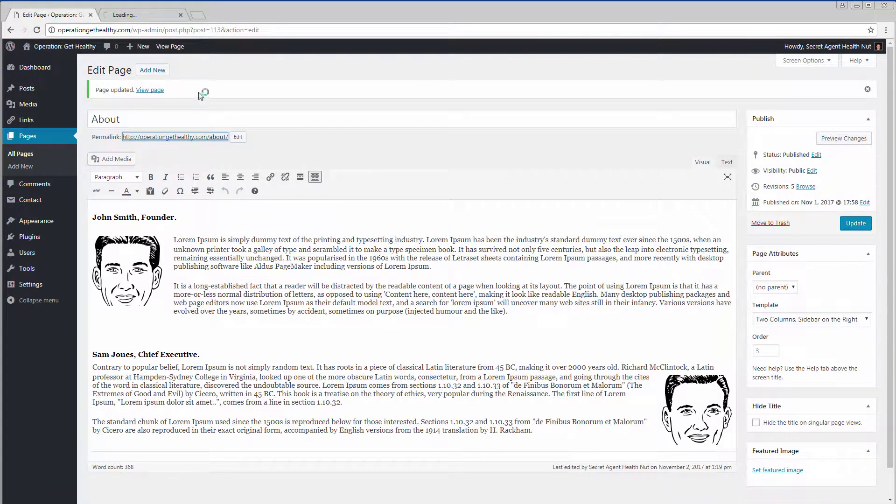
click(138, 15)
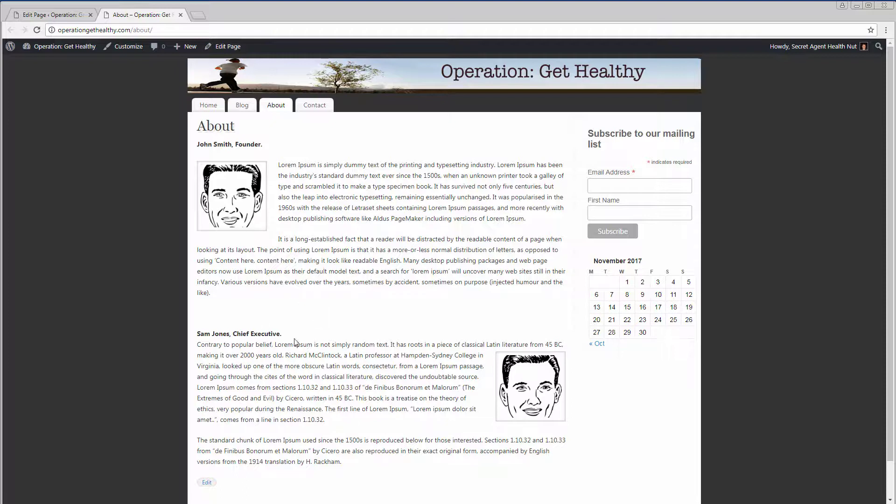
scroll(438, 341, down, 1)
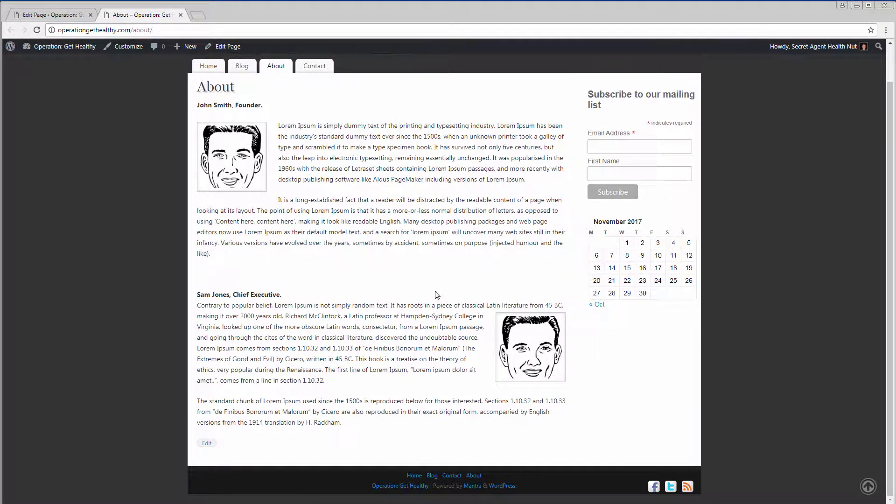